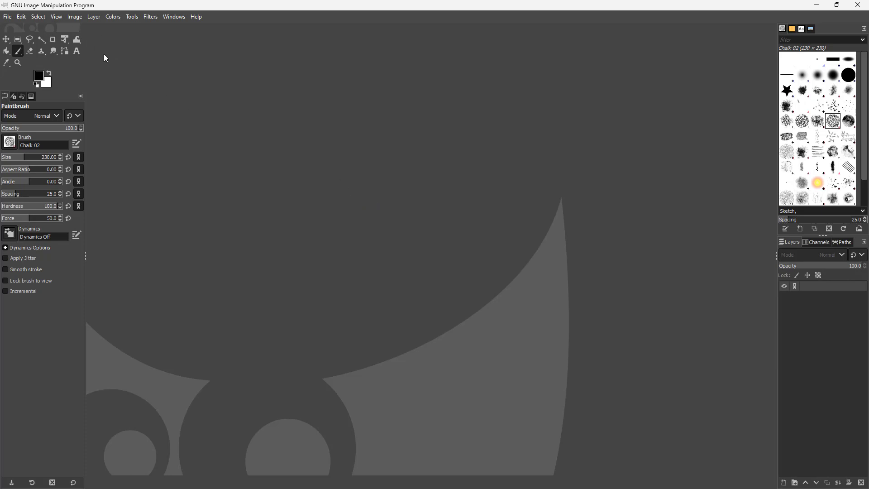
Start a new image, expand its advanced options and set the size unit to inches.
click(6, 17)
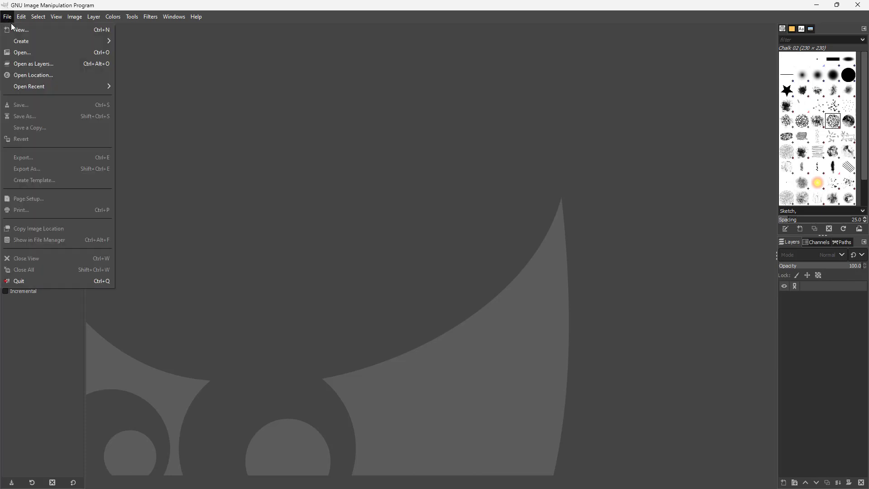
click(16, 31)
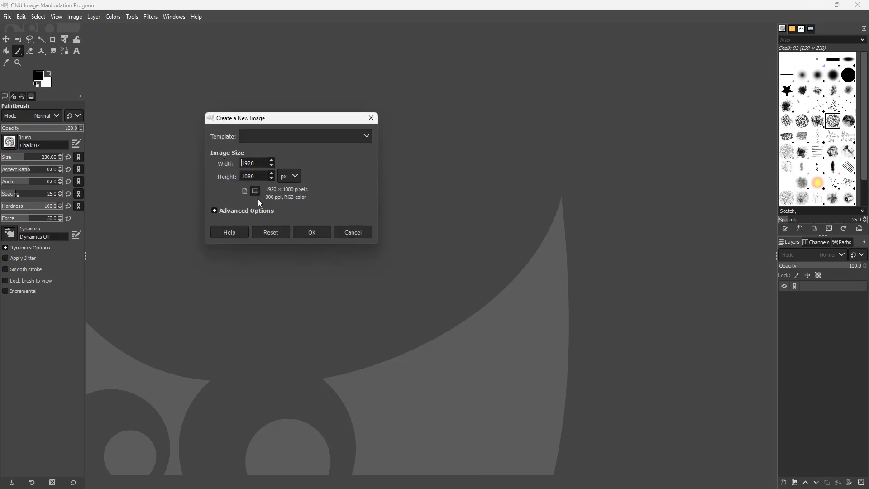
click(224, 213)
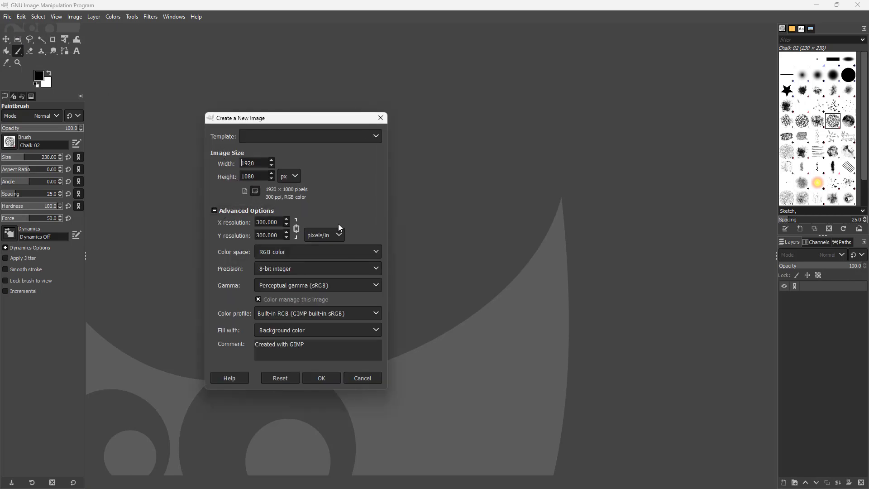
click(286, 224)
click(286, 219)
click(295, 175)
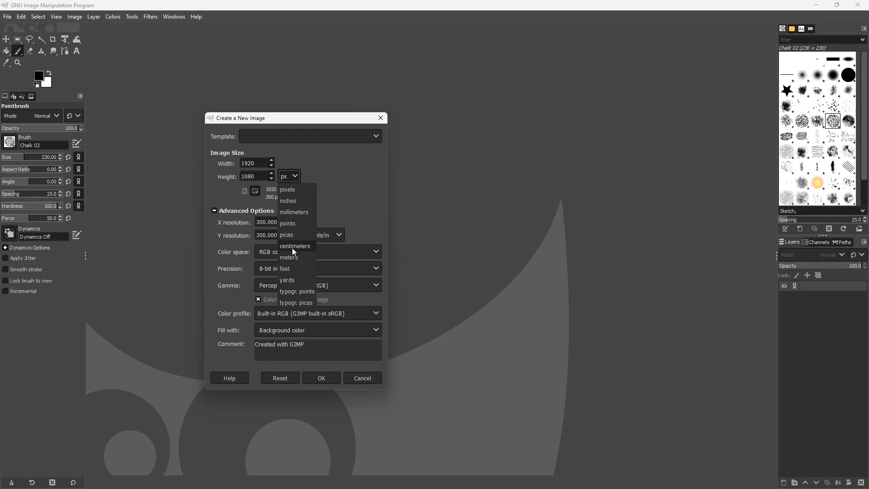
click(293, 202)
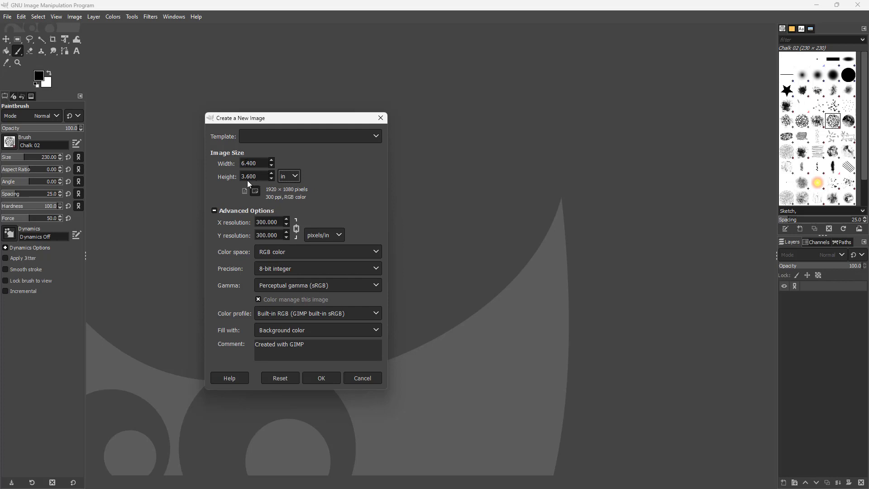
Set the X and Y resolution of the new image to 150 pixels per inch.
click(286, 225)
click(284, 224)
click(285, 225)
click(284, 224)
click(284, 224)
click(284, 224)
drag(276, 222, 257, 227)
text(150)
drag(278, 232, 255, 236)
Set the image size to 1 × 1 inch at 420 pixels per inch and switch the size unit to pixels.
drag(262, 161, 232, 162)
drag(277, 222, 249, 235)
text(40)
click(282, 177)
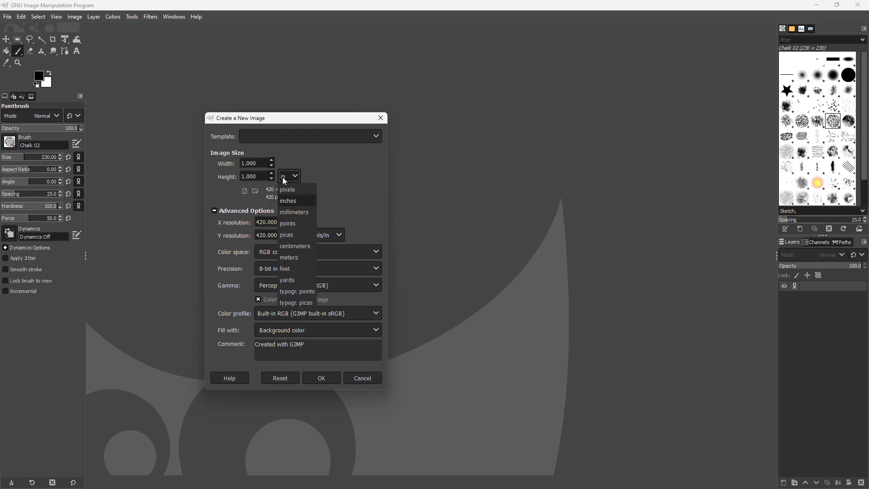
click(288, 189)
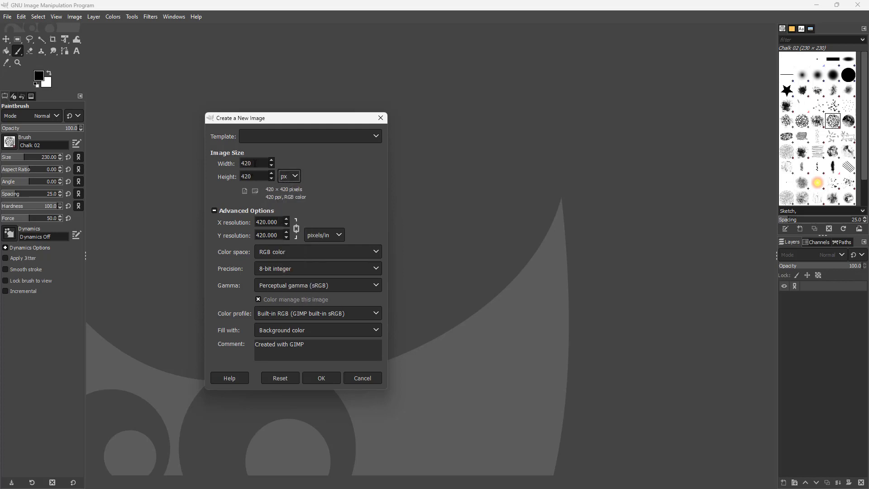
Set the X and Y resolution of the new image to 72 pixels per inch.
drag(252, 163, 238, 163)
click(296, 228)
drag(279, 224, 255, 224)
text(72)
click(264, 235)
Try the resolution in pixels/centimeter and pixels/yard, and return the unit to pixels/inch.
click(333, 235)
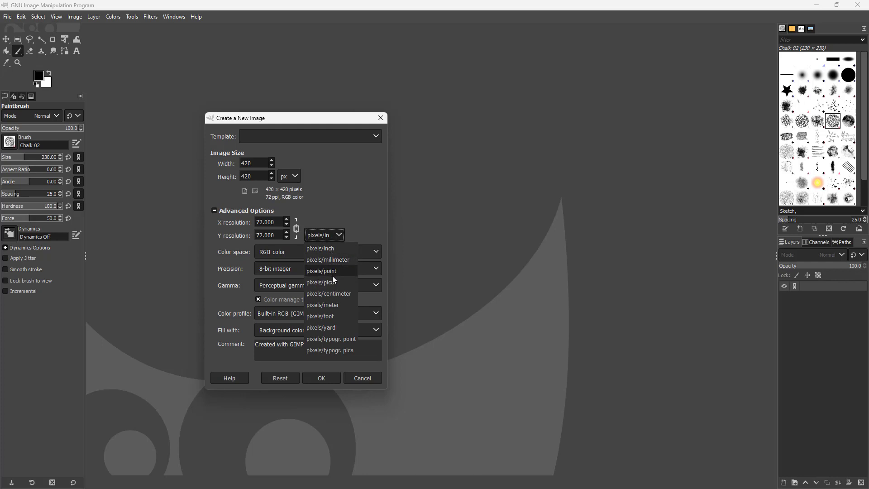
click(333, 289)
click(330, 235)
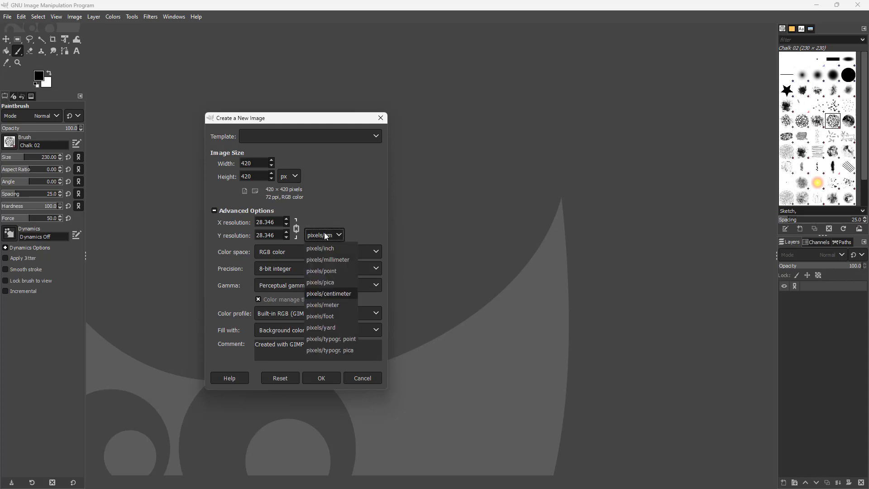
click(330, 327)
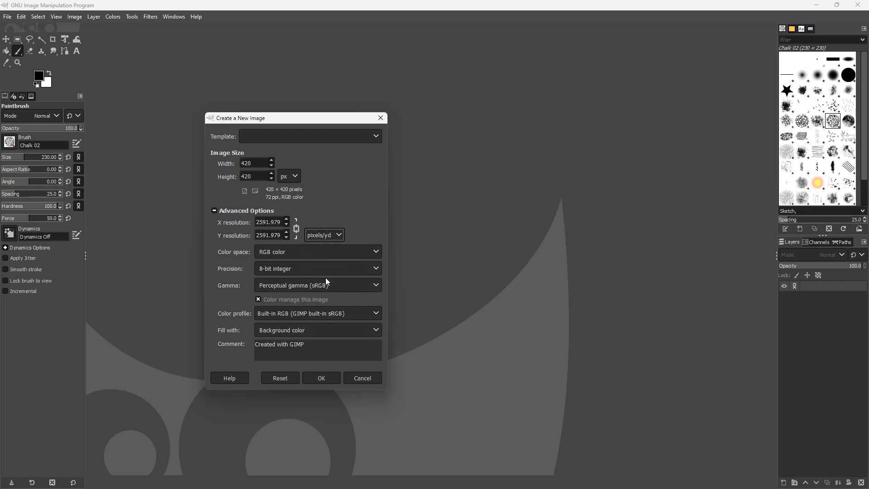
click(322, 232)
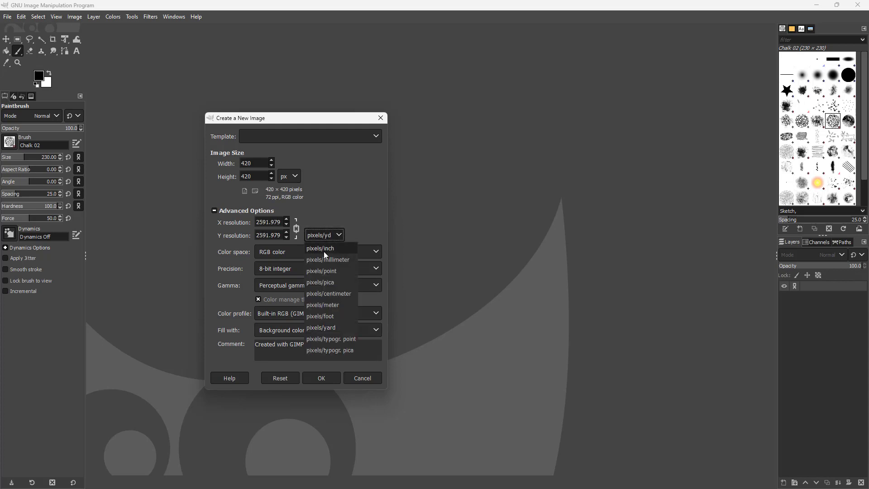
click(324, 251)
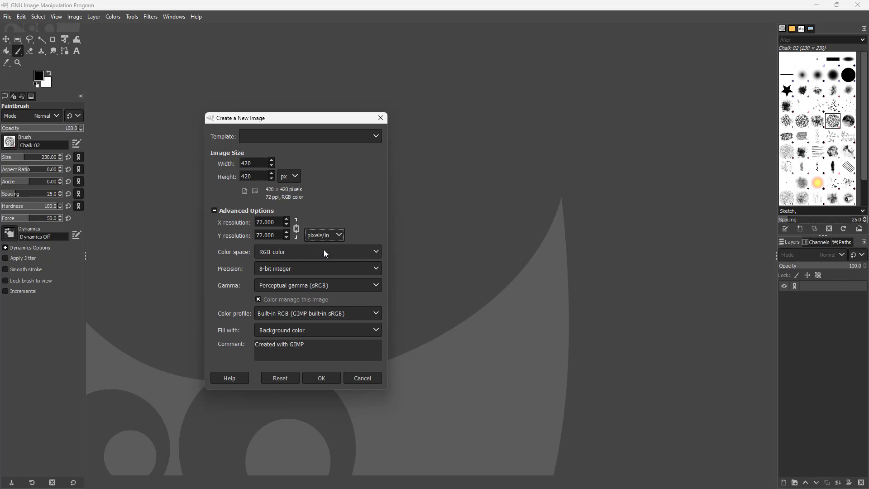
Try Grayscale as the image's color space and return it to RGB color.
click(280, 256)
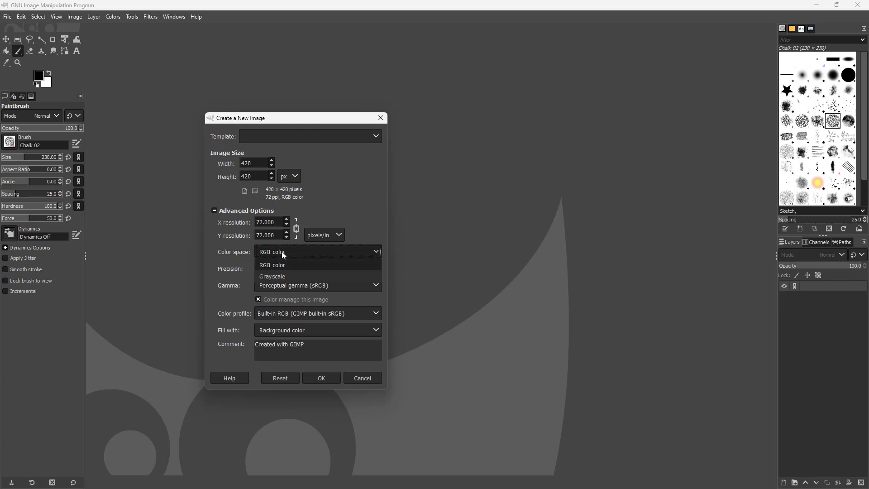
click(279, 275)
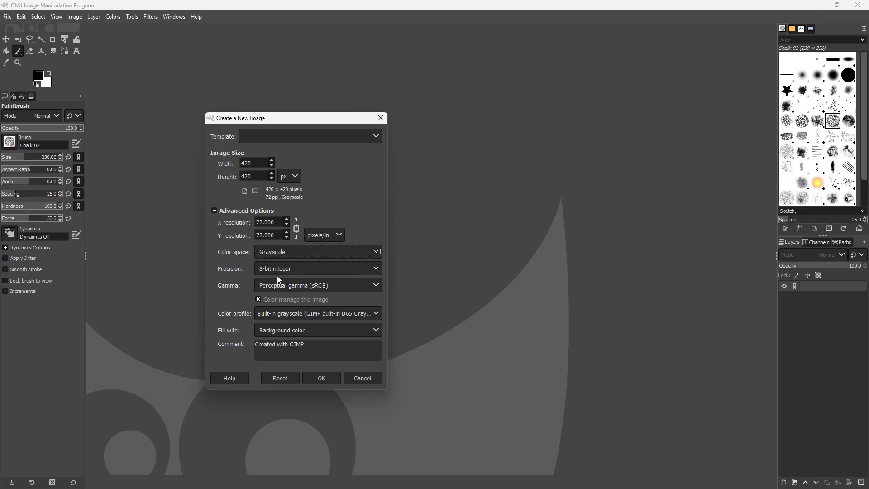
click(285, 254)
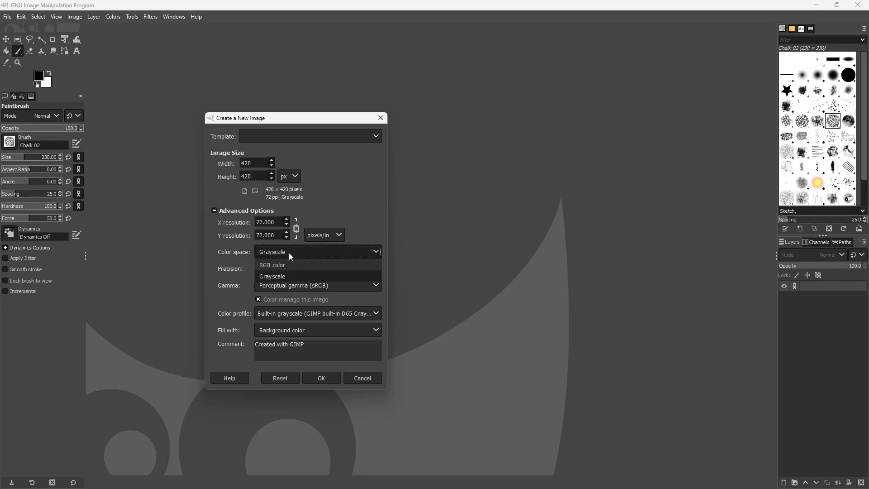
click(292, 287)
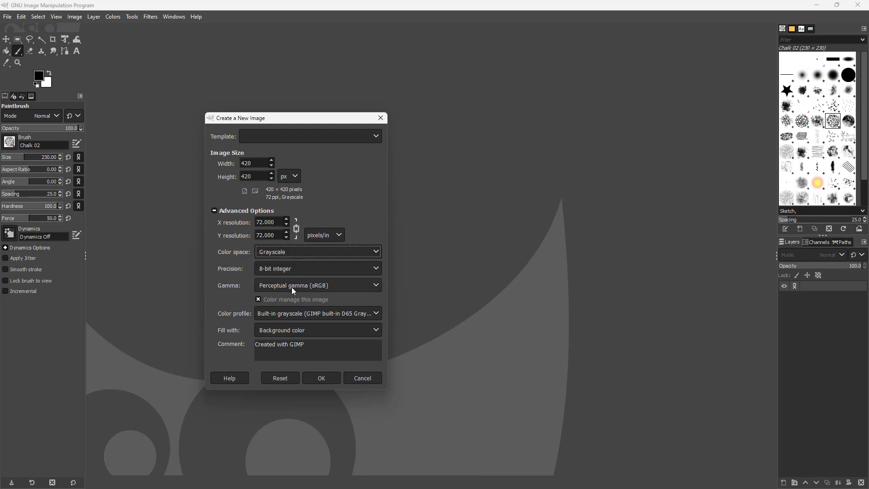
click(281, 253)
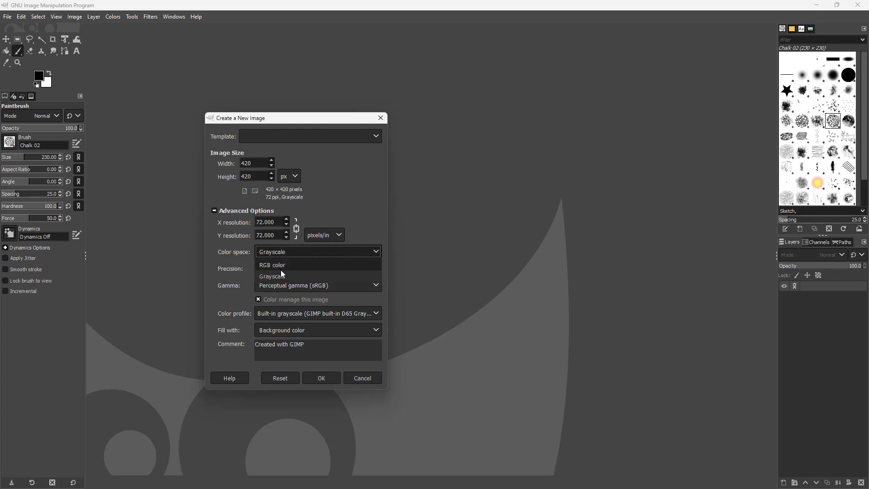
click(280, 268)
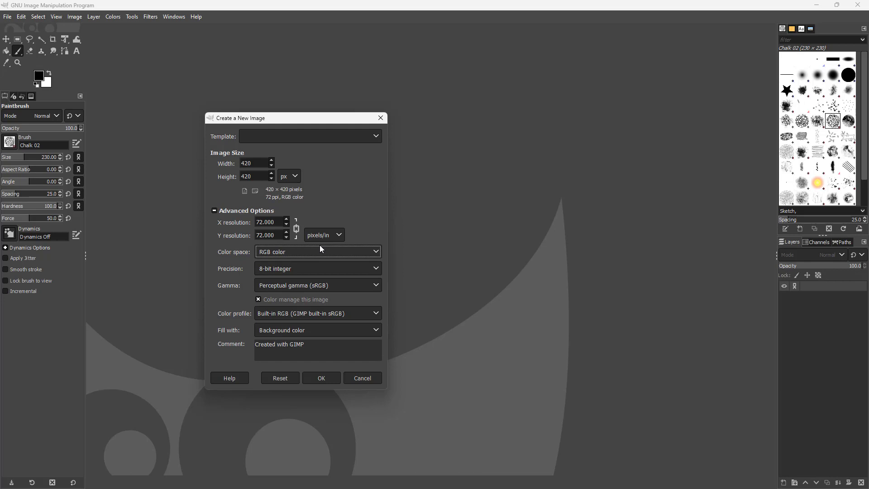
click(289, 250)
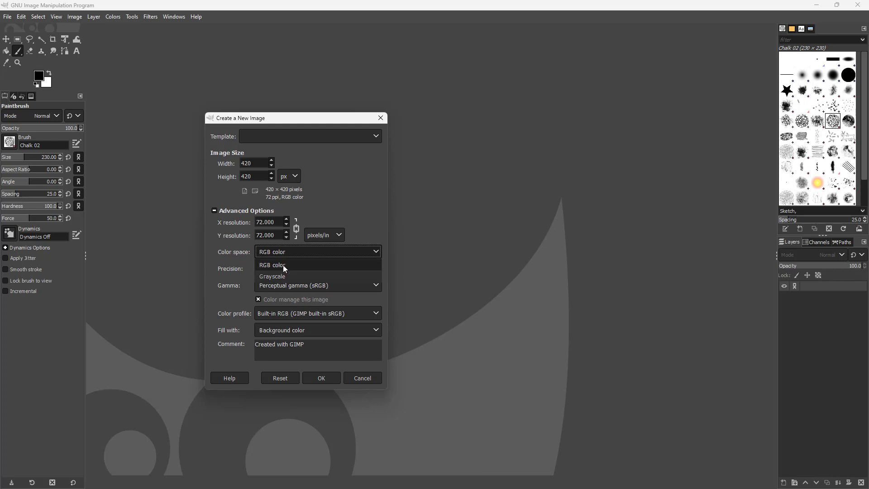
click(284, 268)
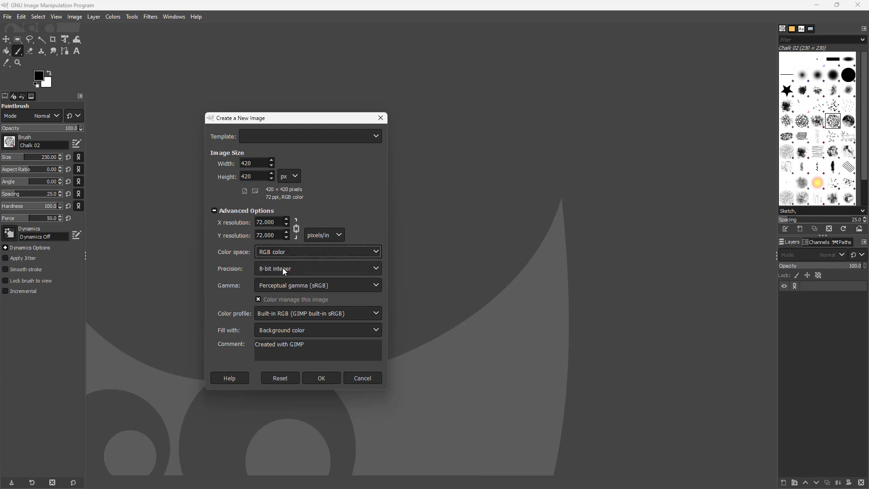
Check the precision options, try the Linear light gamma and return to Perceptual gamma (sRGB).
click(287, 270)
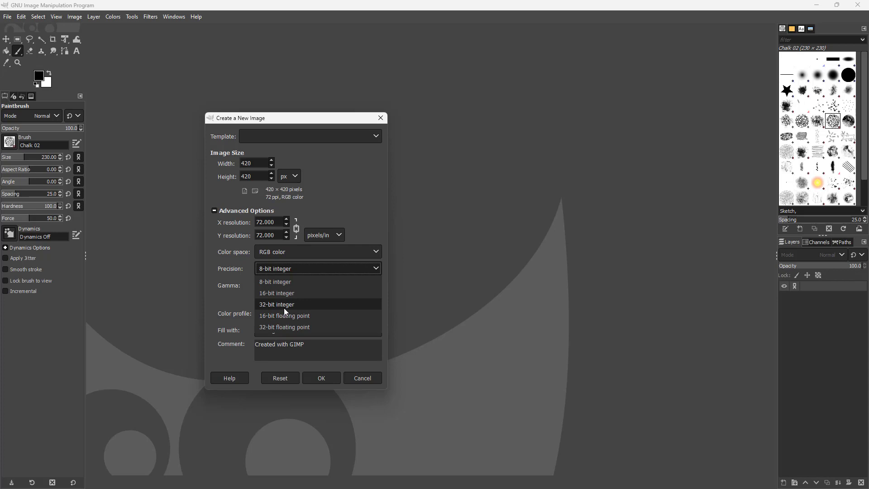
click(367, 211)
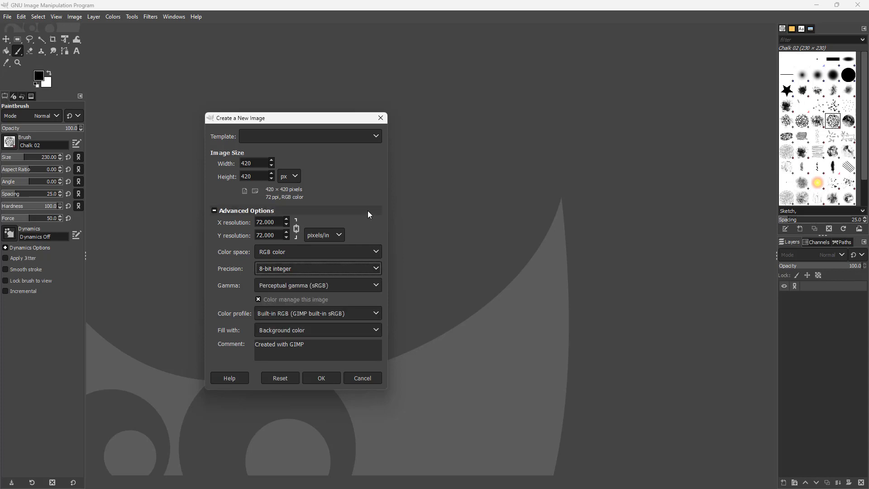
click(311, 286)
click(292, 298)
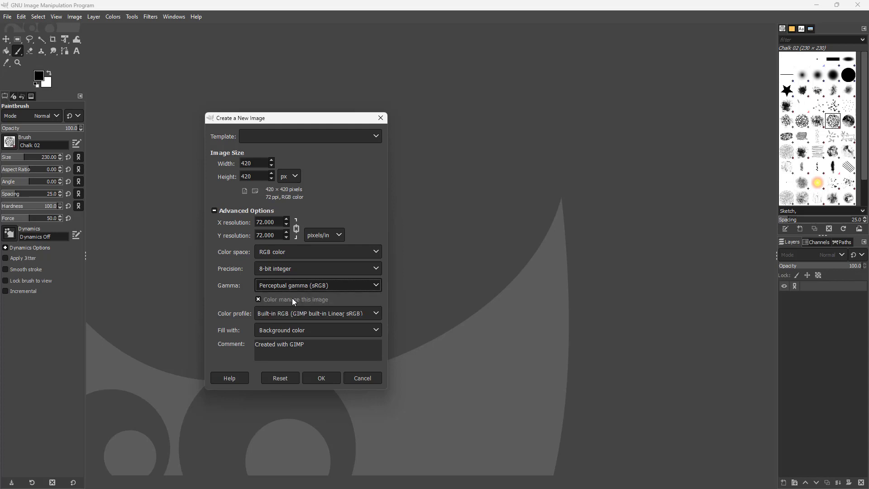
click(292, 286)
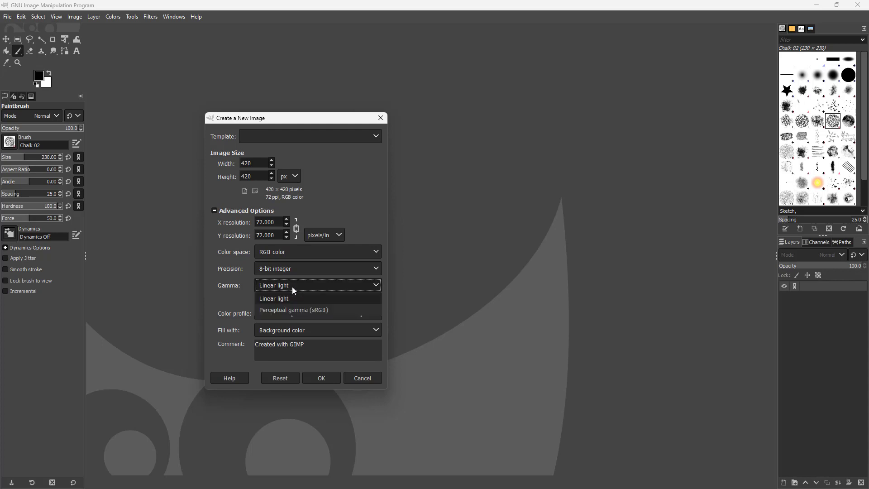
click(289, 314)
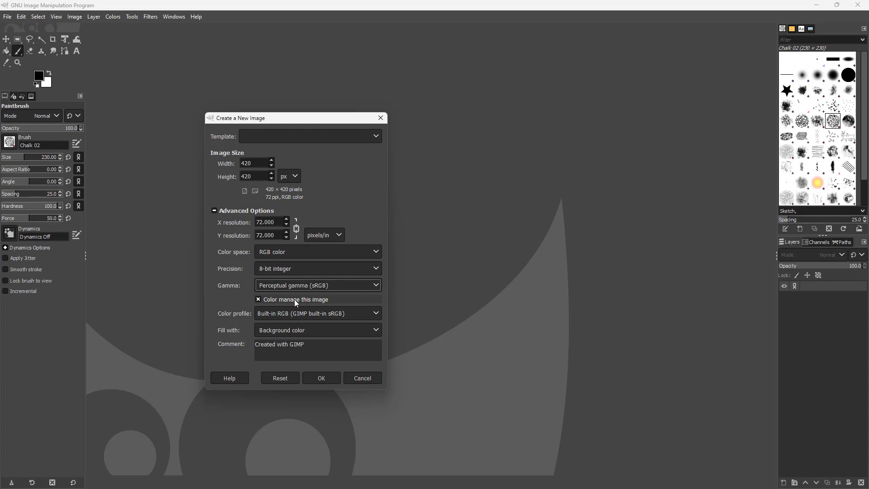
Try turning off color management for the image with a different gamma, and restore both settings.
click(285, 300)
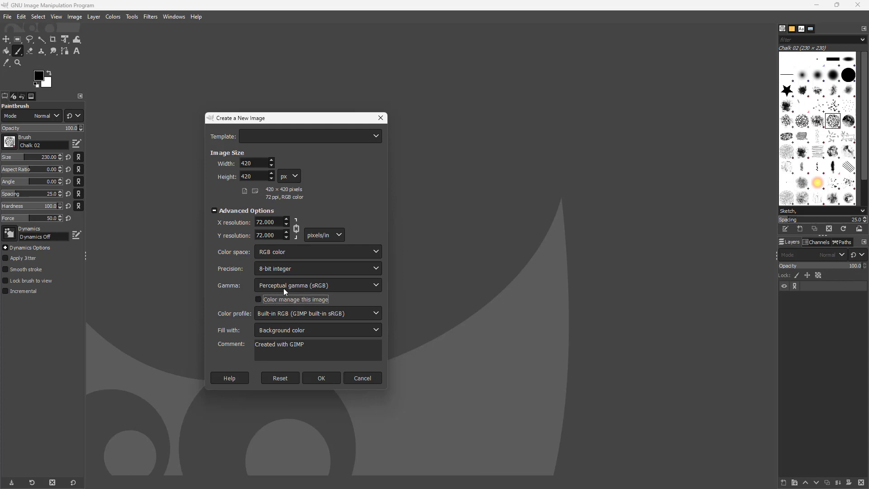
click(283, 288)
click(278, 297)
click(257, 299)
click(273, 286)
click(274, 307)
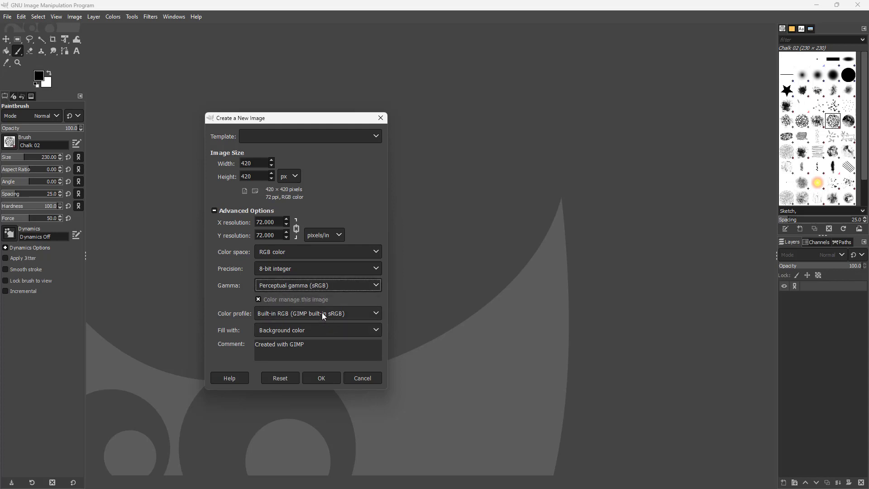
click(299, 316)
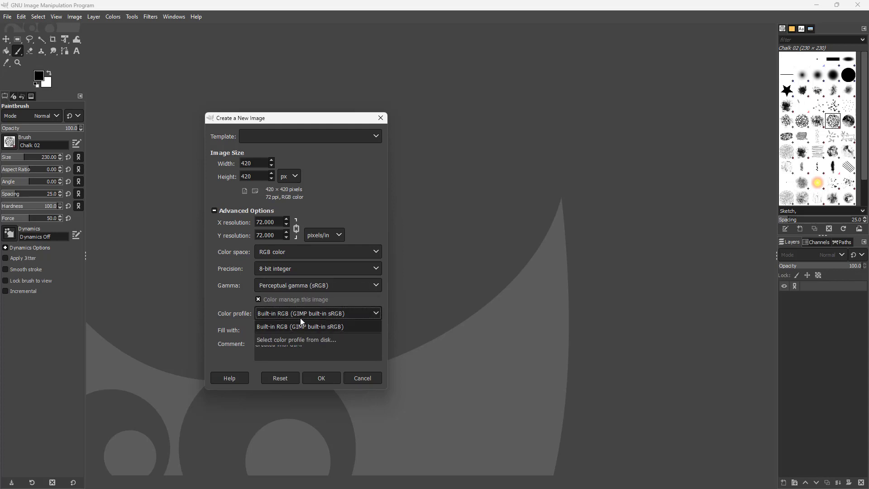
click(290, 341)
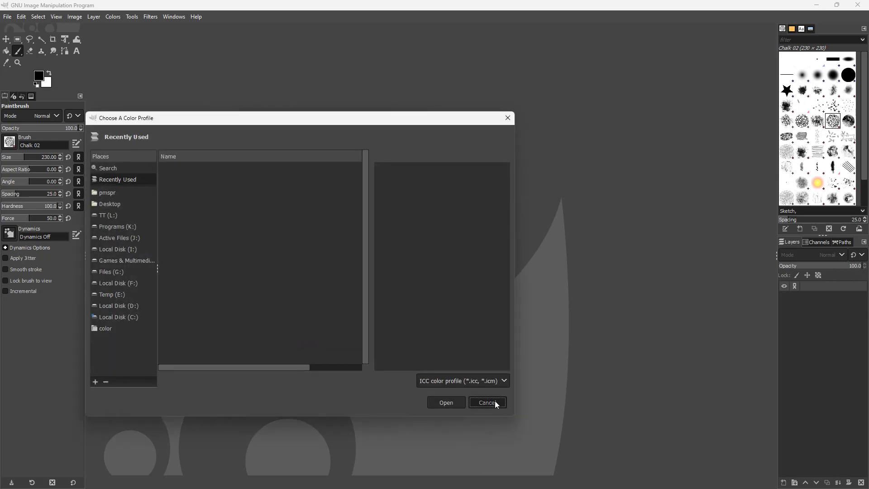
click(495, 402)
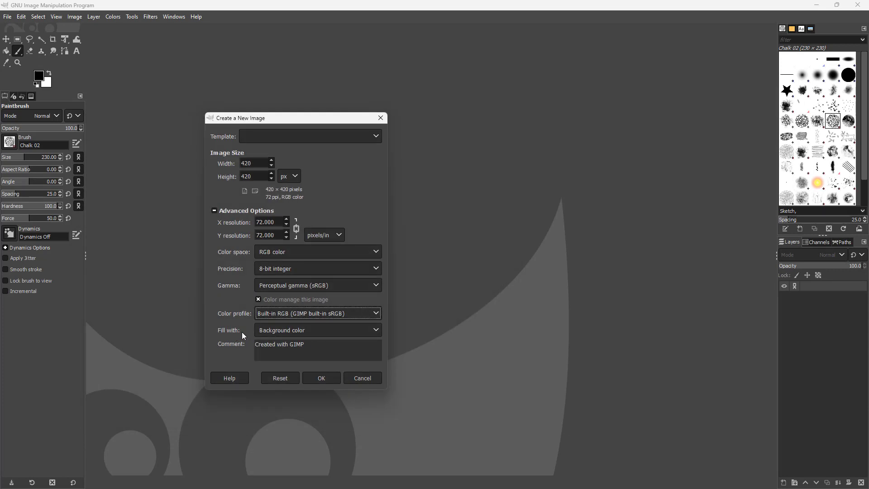
Set the fill to Transparency and the comment to "TutorTube", and create the image.
click(290, 333)
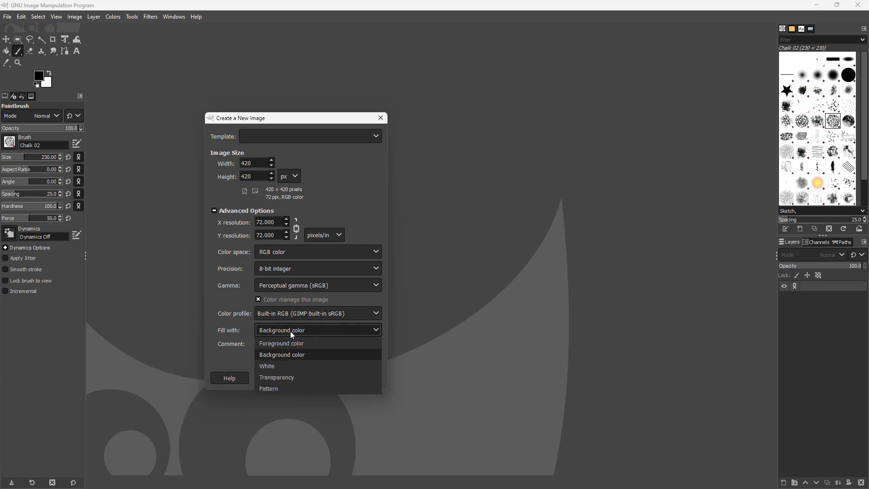
click(281, 381)
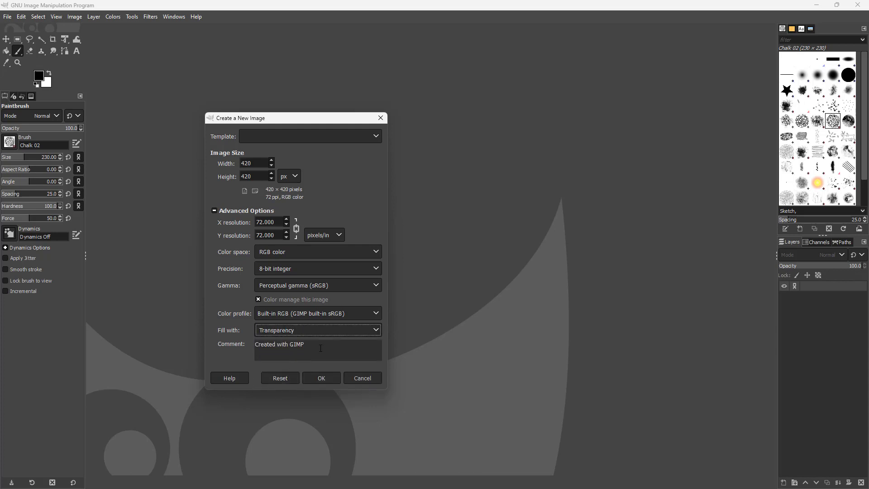
drag(320, 348, 254, 344)
text(TutorTube)
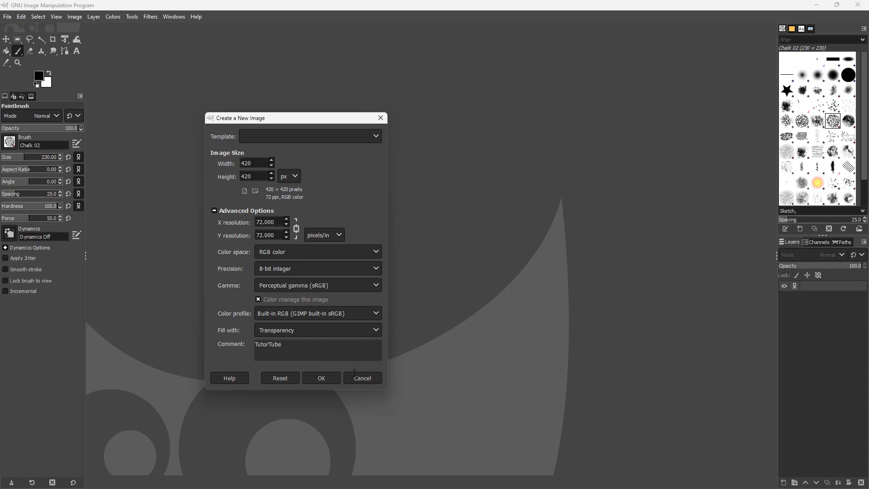
click(321, 378)
drag(317, 119, 377, 50)
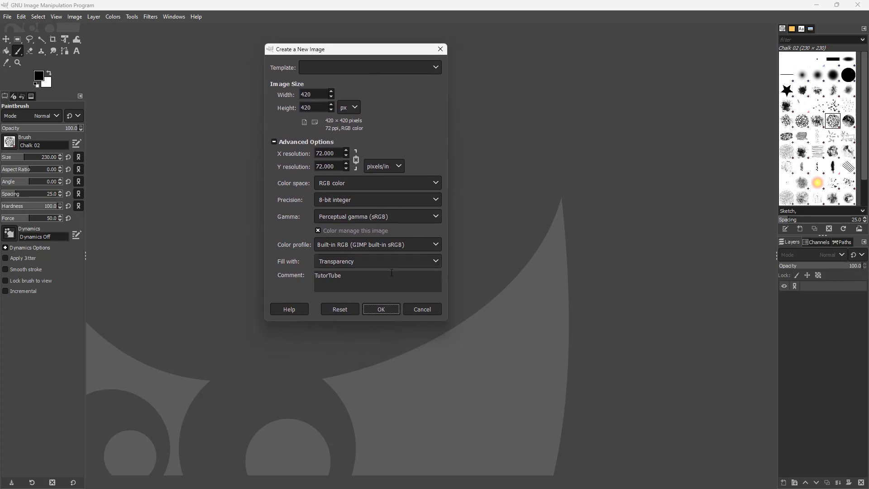
click(380, 310)
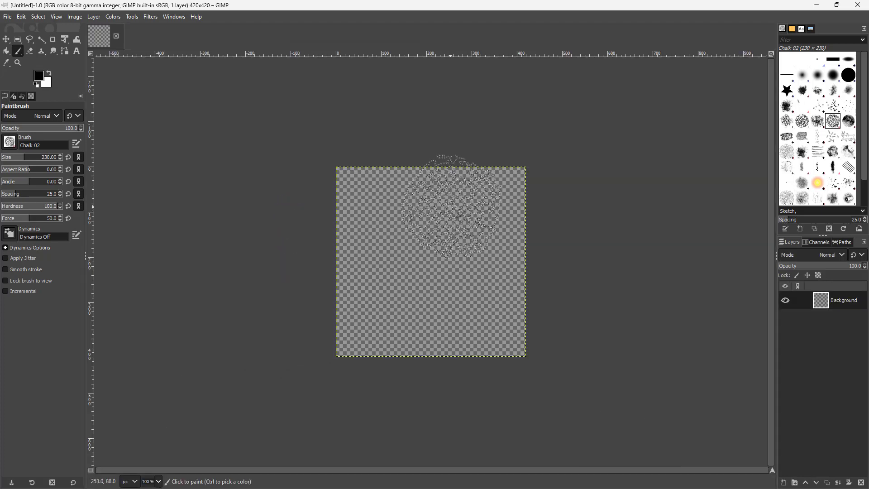
Paint a short black Chalk 02 brush stroke in the upper-left corner of the transparent image.
drag(358, 193, 354, 186)
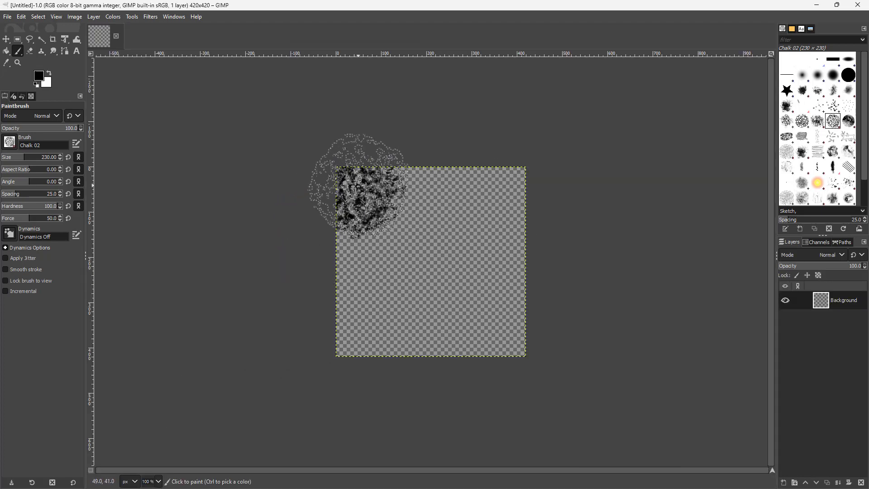
Create another 420 × 420 pixel image with the advanced fill option set to Pattern.
click(6, 17)
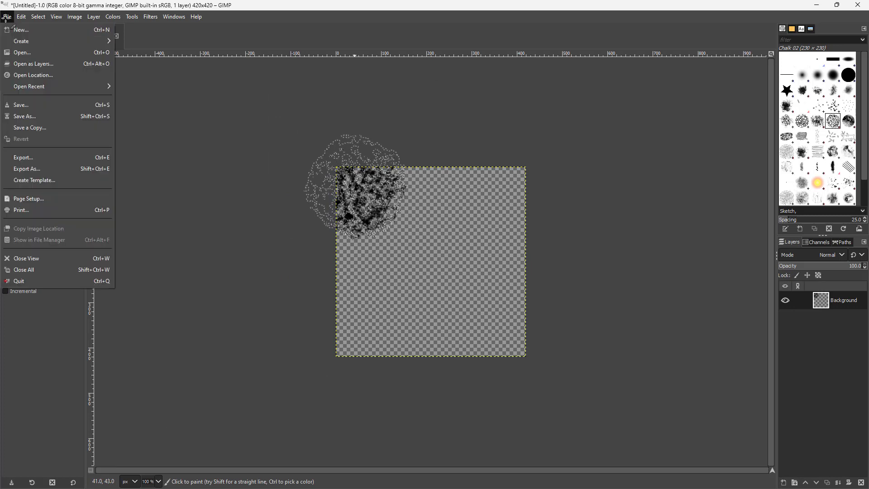
click(25, 30)
click(301, 143)
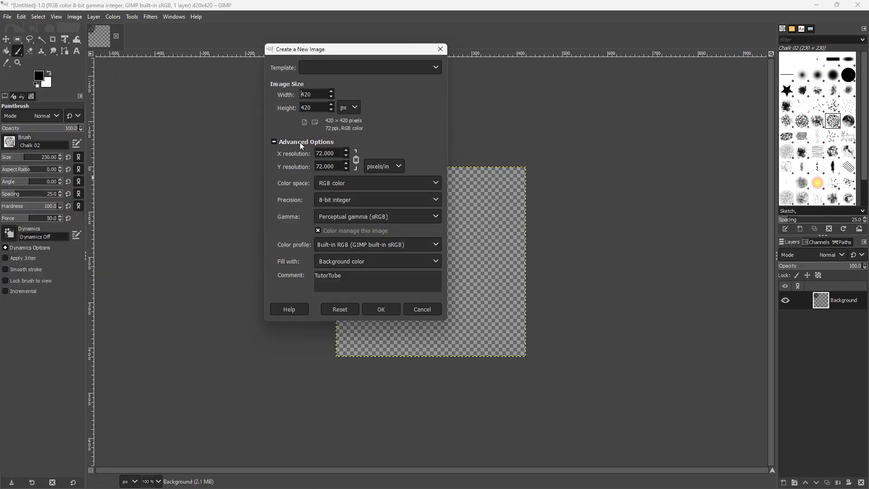
click(370, 261)
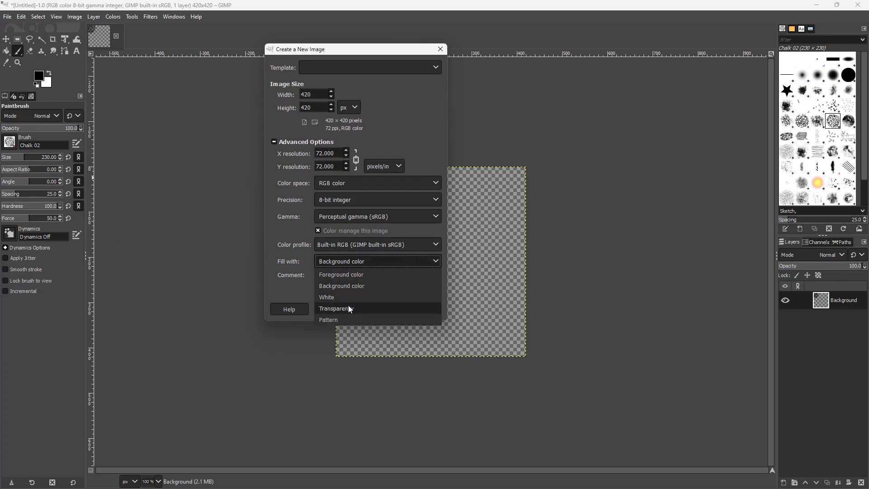
click(340, 319)
click(382, 308)
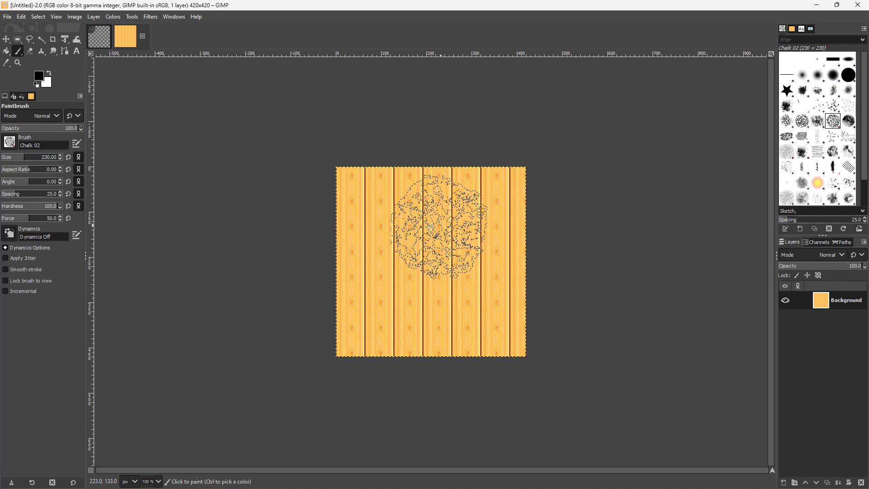
Create a third 420 × 420 pixel image with the fill set to Foreground color.
click(8, 17)
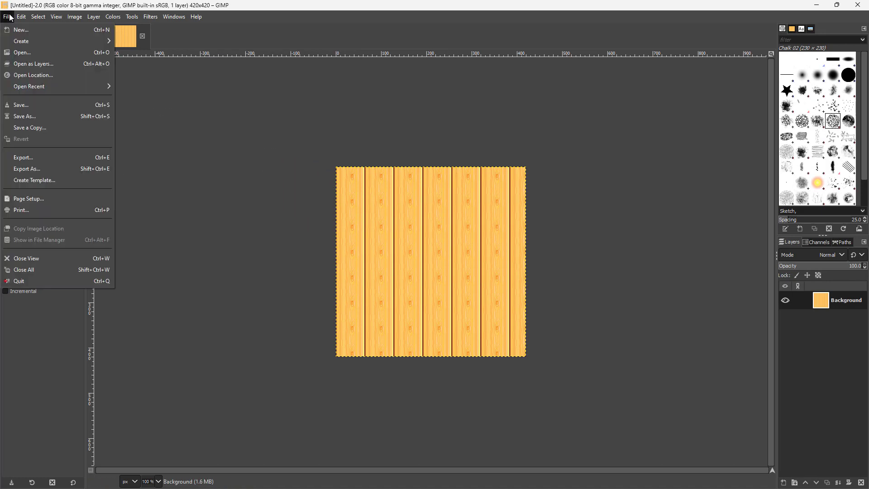
click(22, 31)
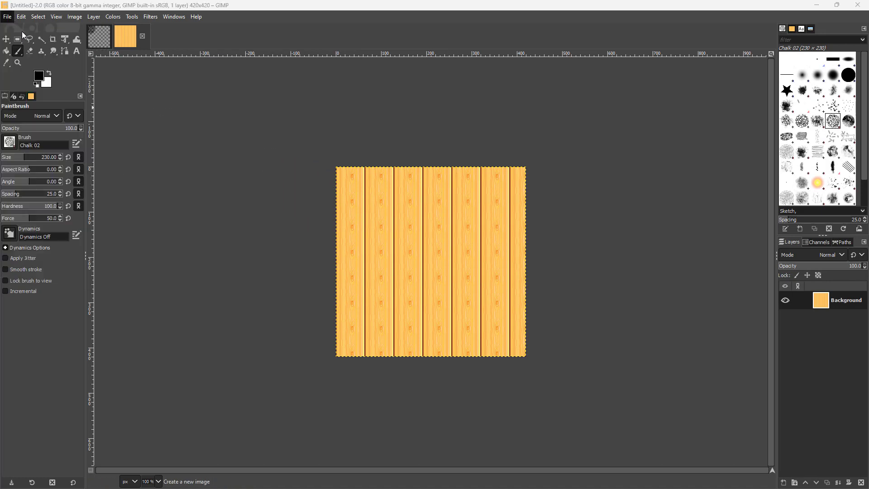
click(314, 142)
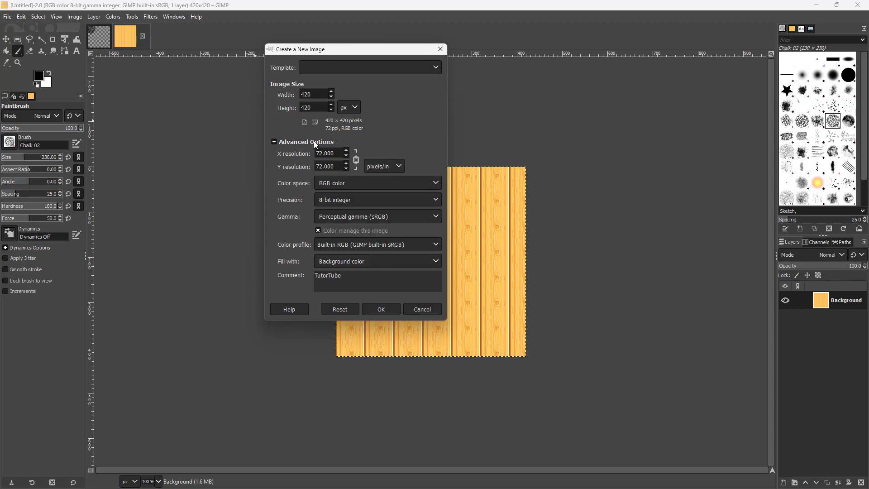
click(349, 262)
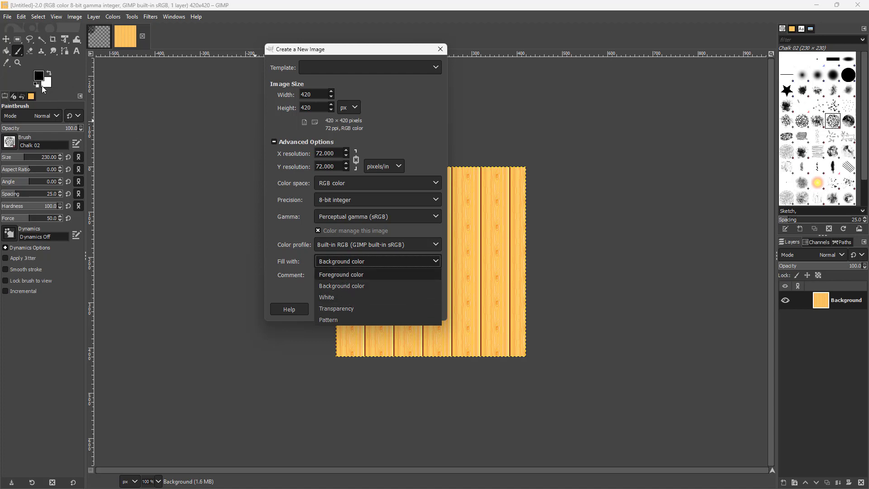
click(352, 274)
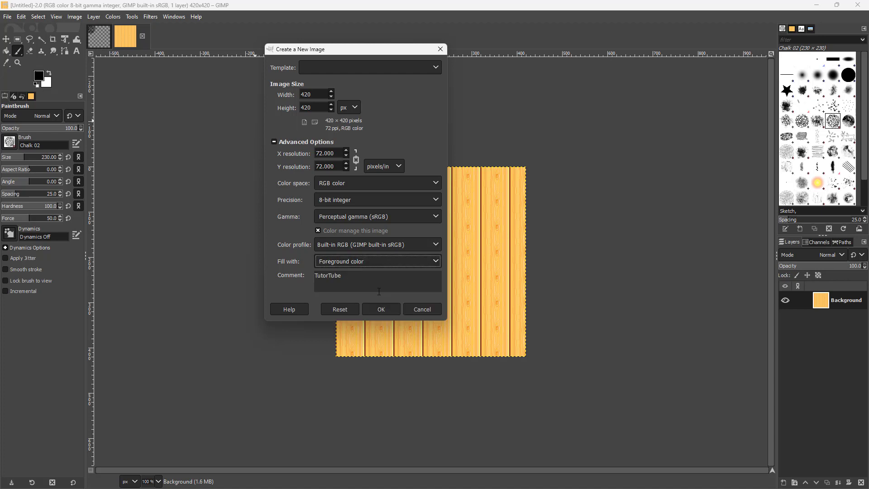
click(384, 310)
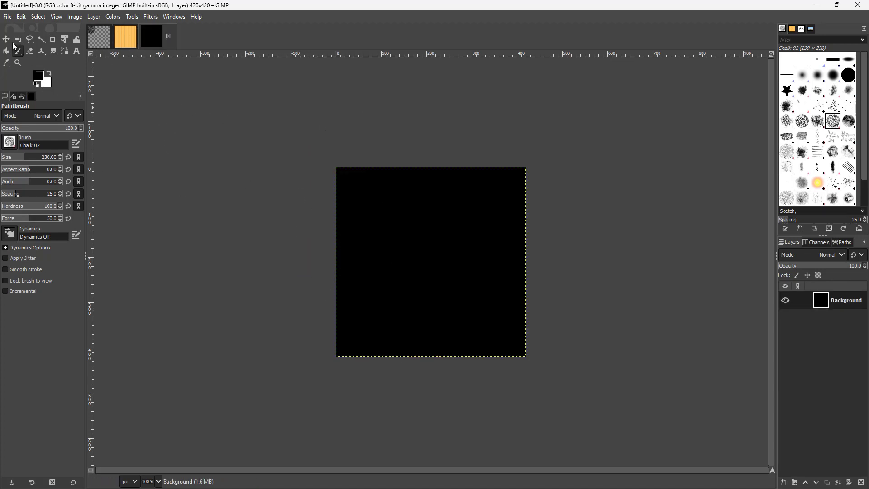